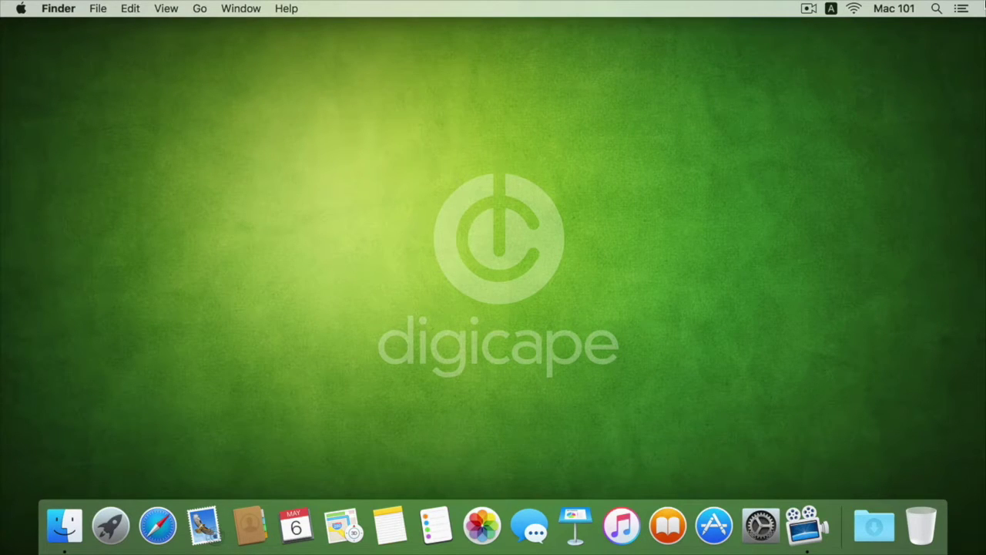
# Switch to Keynote and open the recent Digicape presentation.
pyautogui.click(575, 524)
pyautogui.click(108, 8)
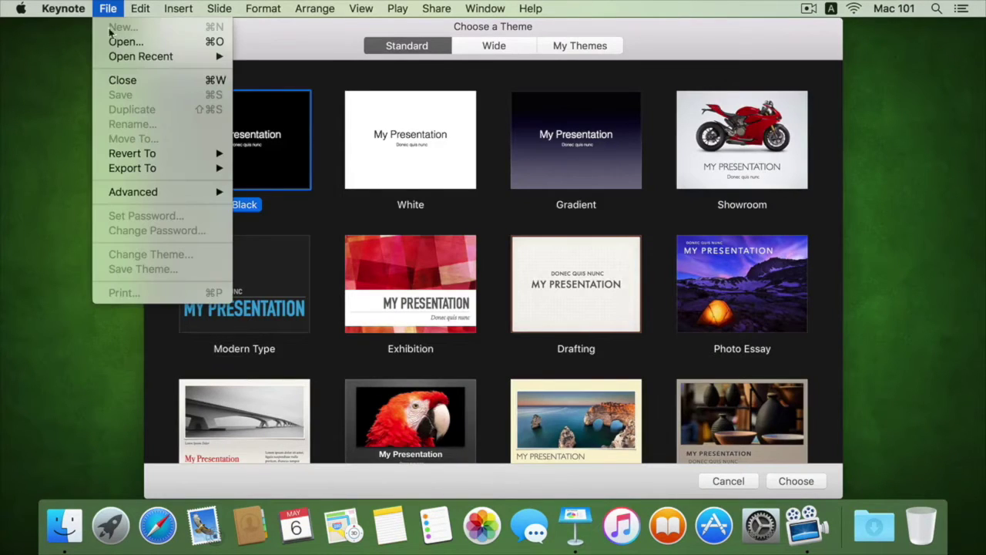
pyautogui.moveTo(144, 55)
pyautogui.click(264, 57)
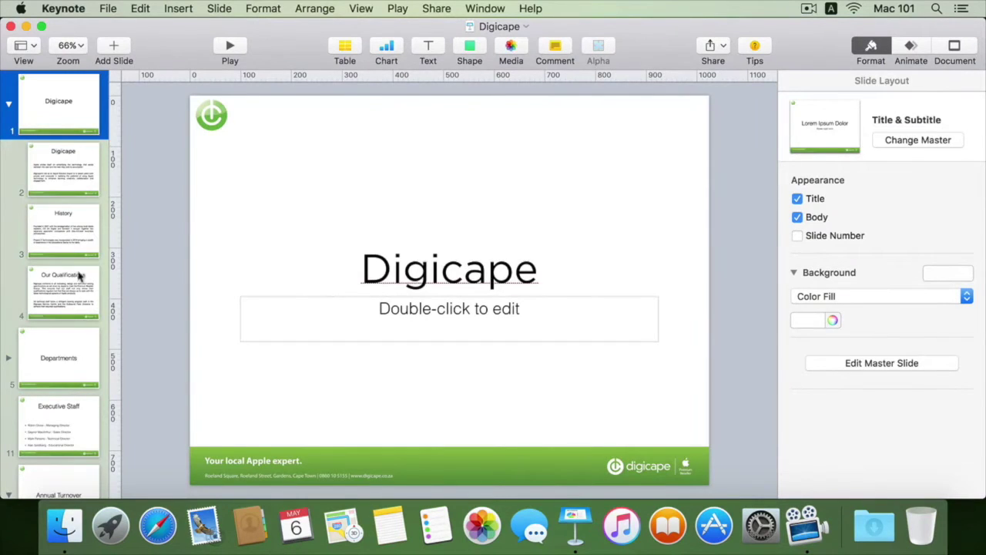
# Insert a slide with the Title - Top layout after the Annual Turnover - 2014 slide.
pyautogui.scroll(-5, 63, 312)
pyautogui.click(65, 312)
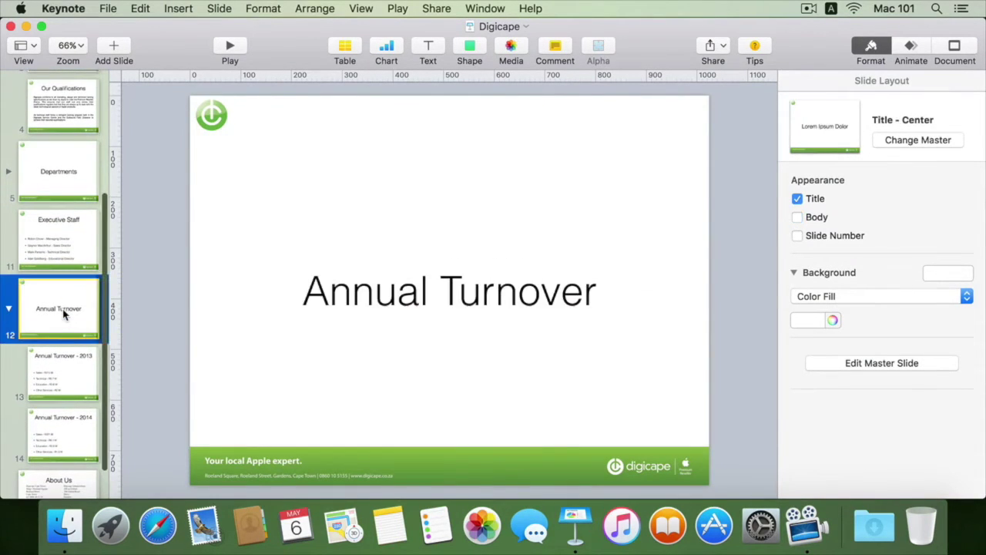
pyautogui.click(65, 371)
pyautogui.click(63, 441)
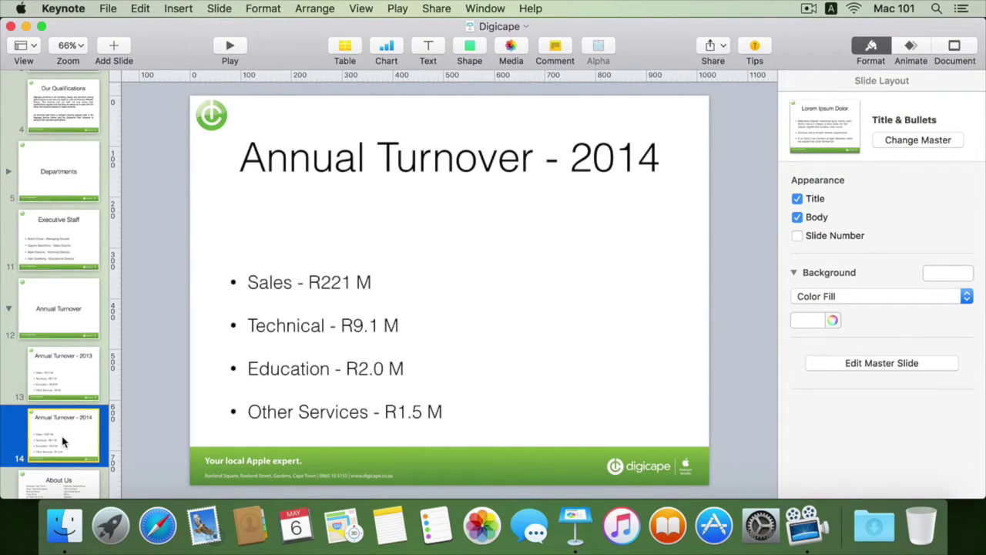
pyautogui.click(114, 45)
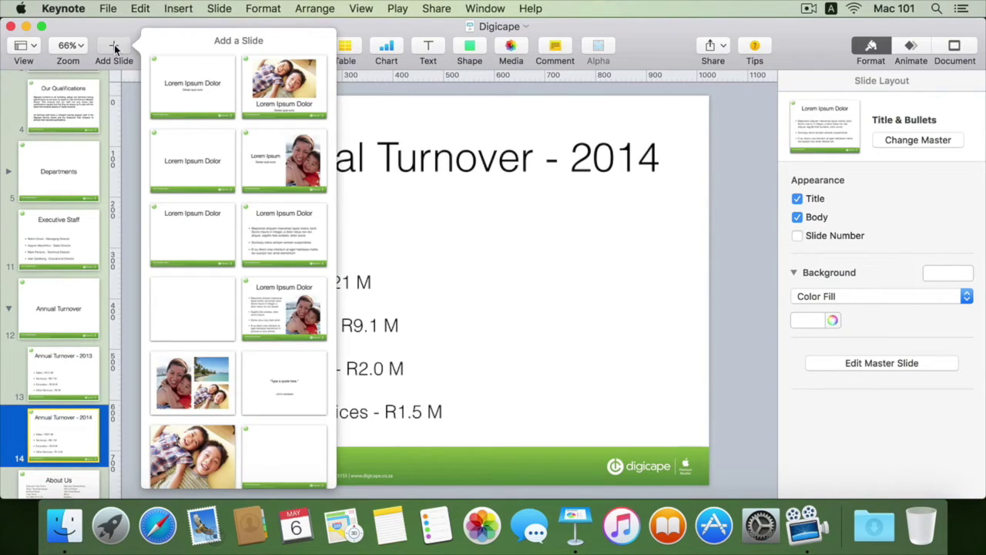
pyautogui.click(185, 240)
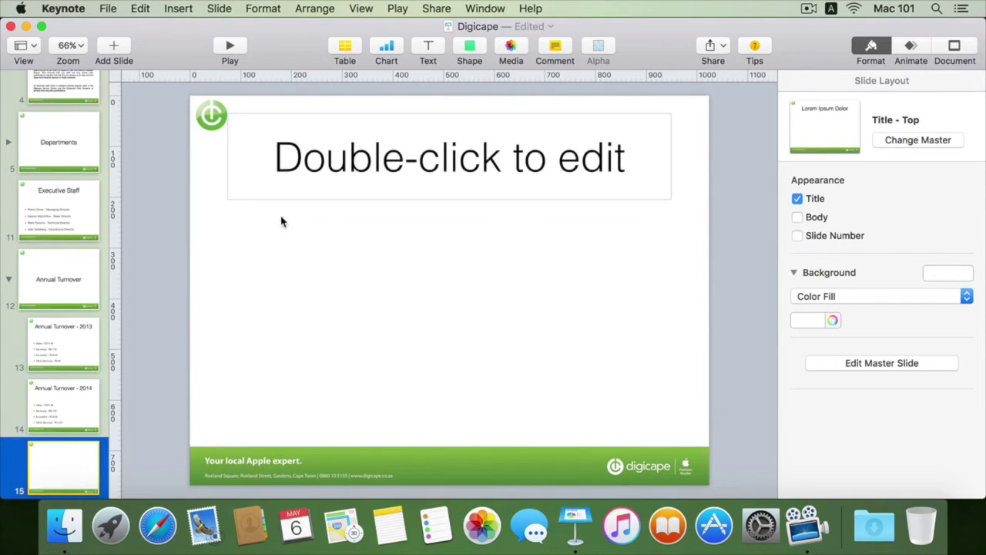
# Enter "Annual Turnover" as the title of the new slide.
pyautogui.click(425, 159)
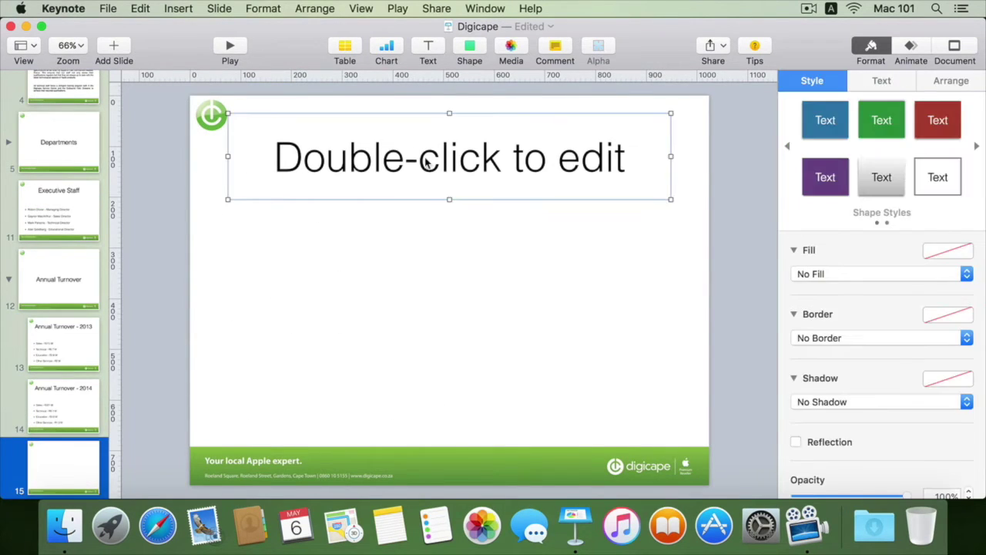
pyautogui.click(425, 160)
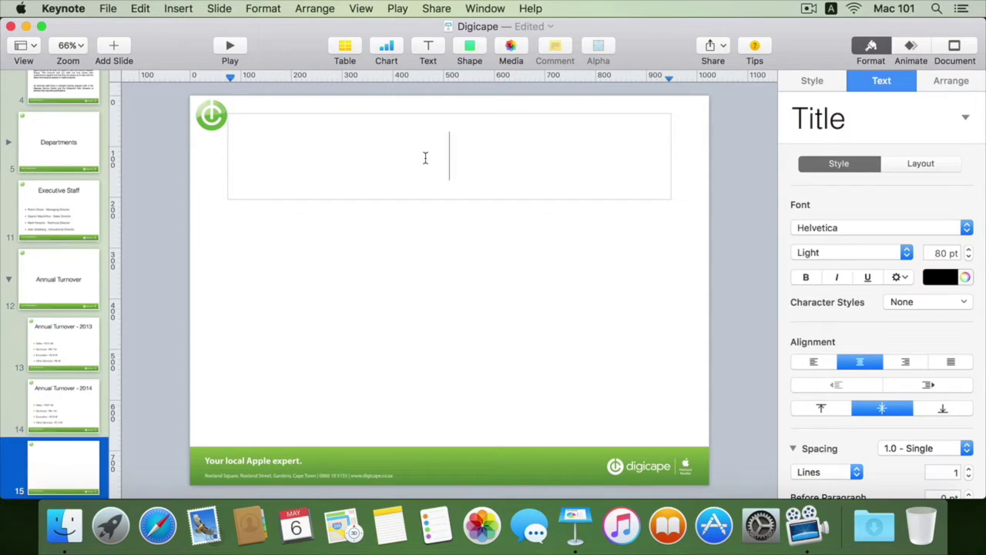
pyautogui.write('Annual Turnover')
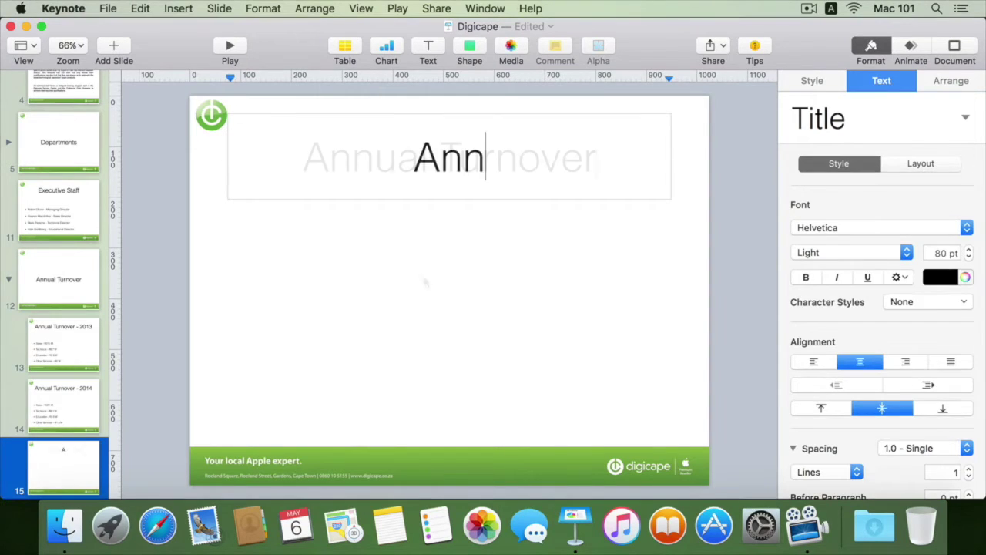
pyautogui.press('Return')
pyautogui.click(427, 282)
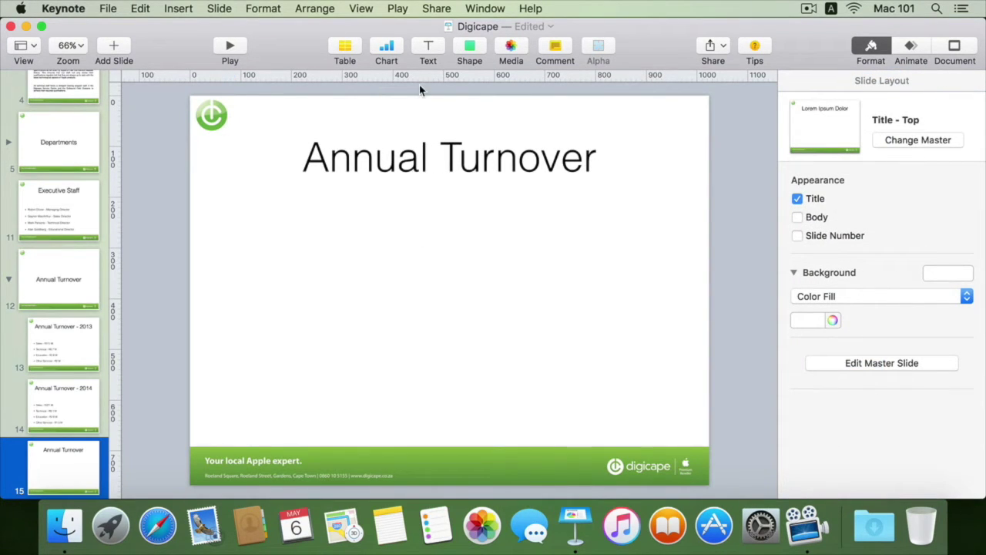
# Add a text box reading "2013 - 2014" and place it centred directly below the slide title.
pyautogui.click(429, 48)
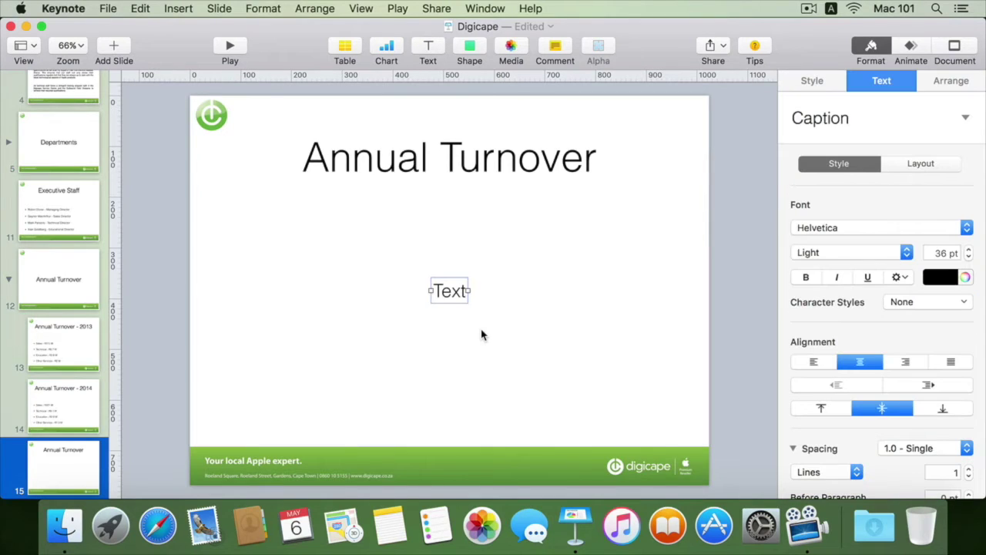
pyautogui.write('2013')
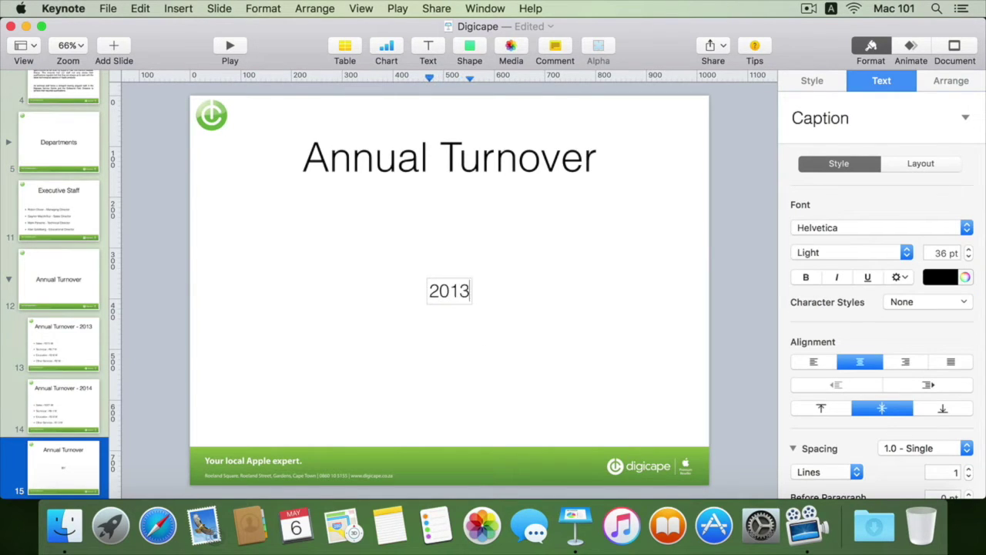
pyautogui.write(' - 2014')
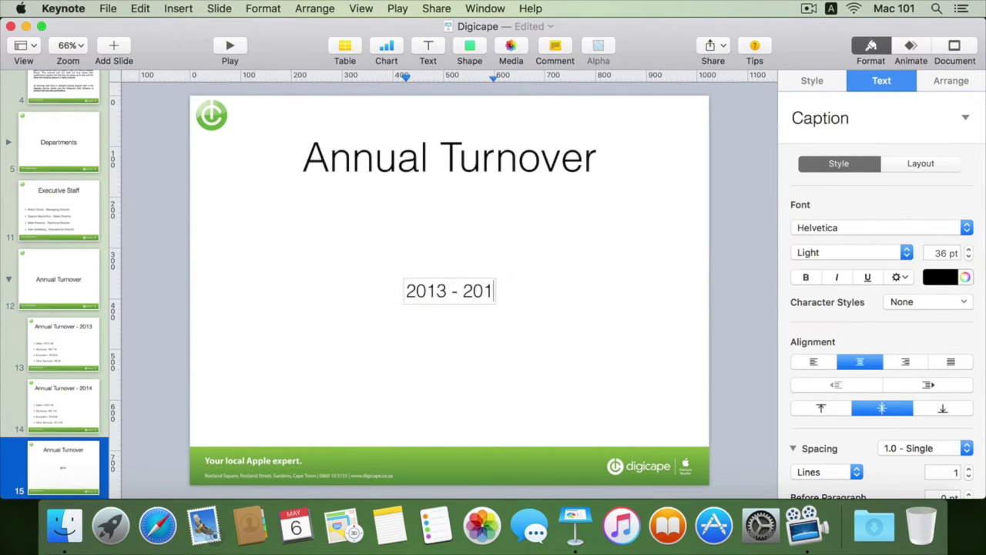
pyautogui.click(489, 449)
pyautogui.click(436, 288)
pyautogui.moveTo(436, 288); pyautogui.dragTo(436, 200)
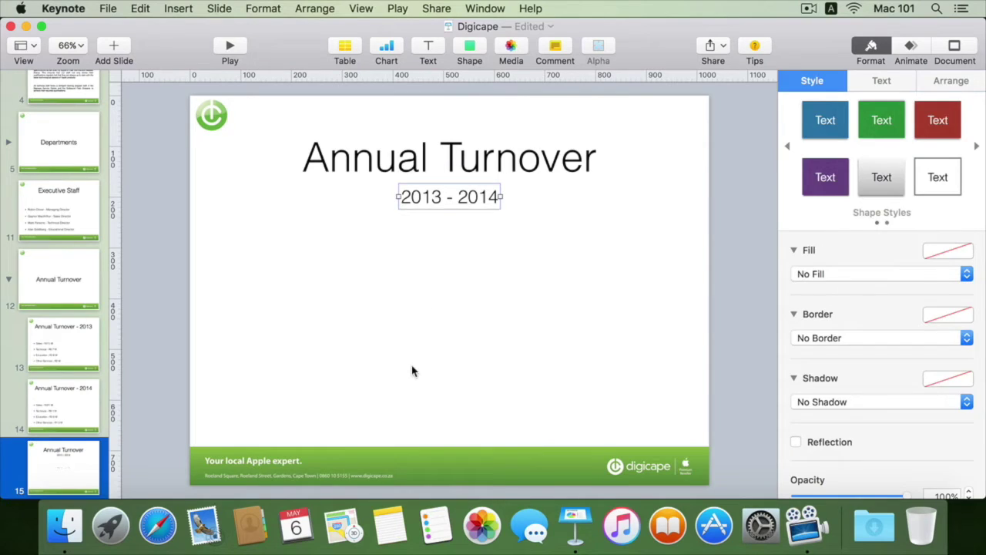
pyautogui.click(412, 371)
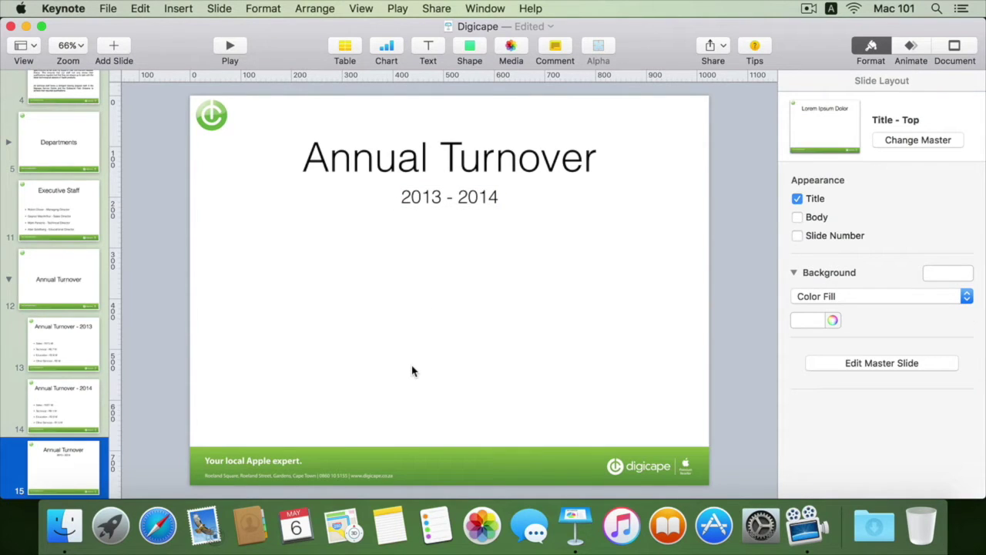
# Browse the table styles and insert the blue table with a header row and a header column.
pyautogui.click(346, 54)
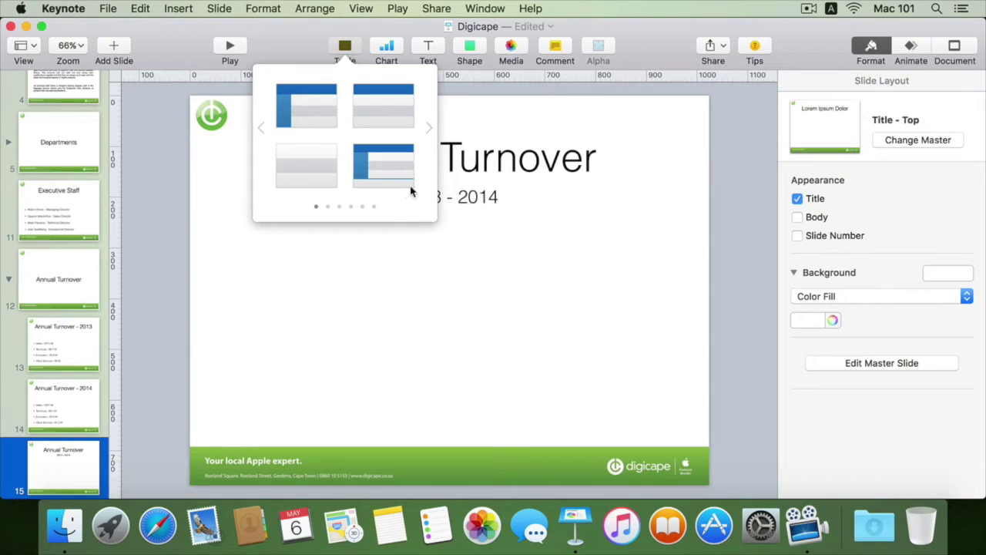
pyautogui.click(428, 128)
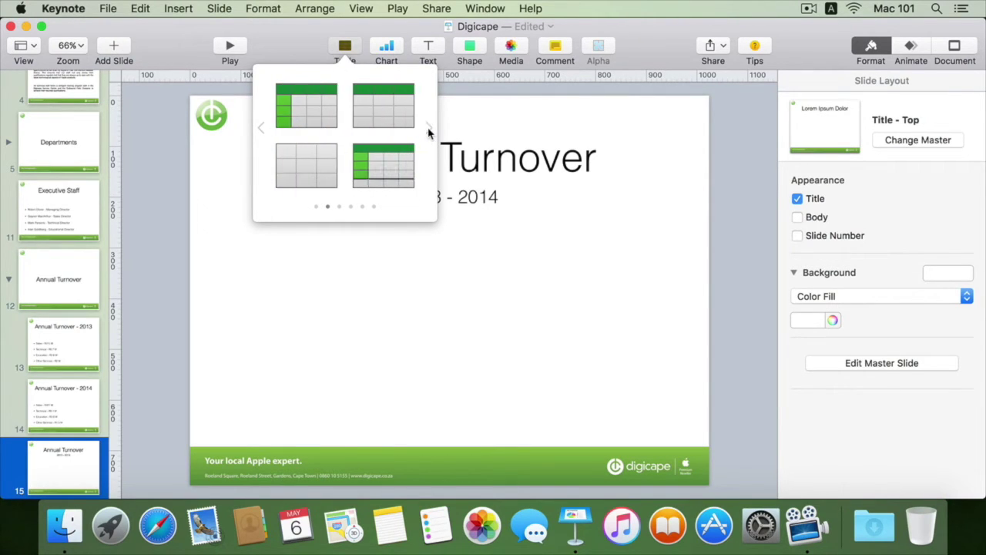
pyautogui.click(429, 130)
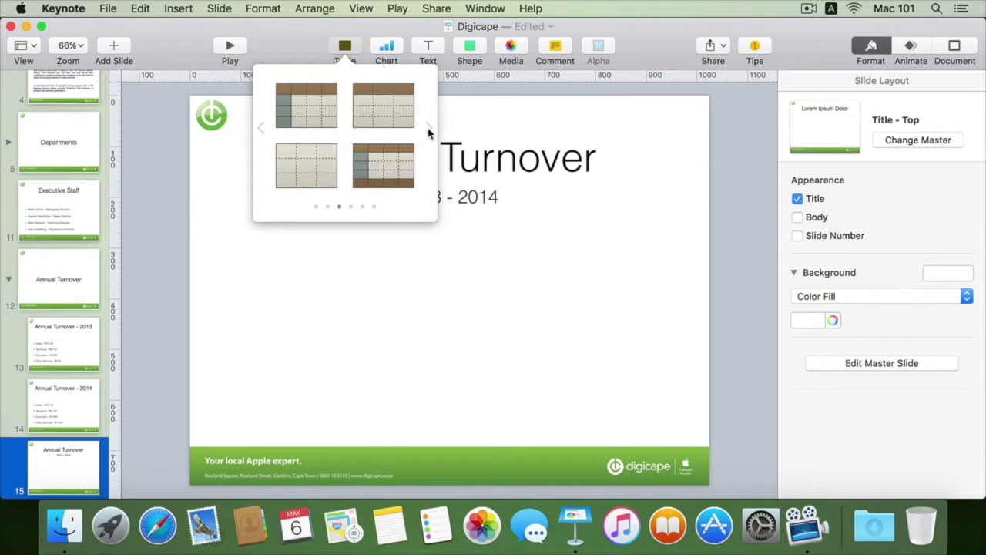
pyautogui.click(428, 129)
pyautogui.click(429, 129)
pyautogui.click(428, 130)
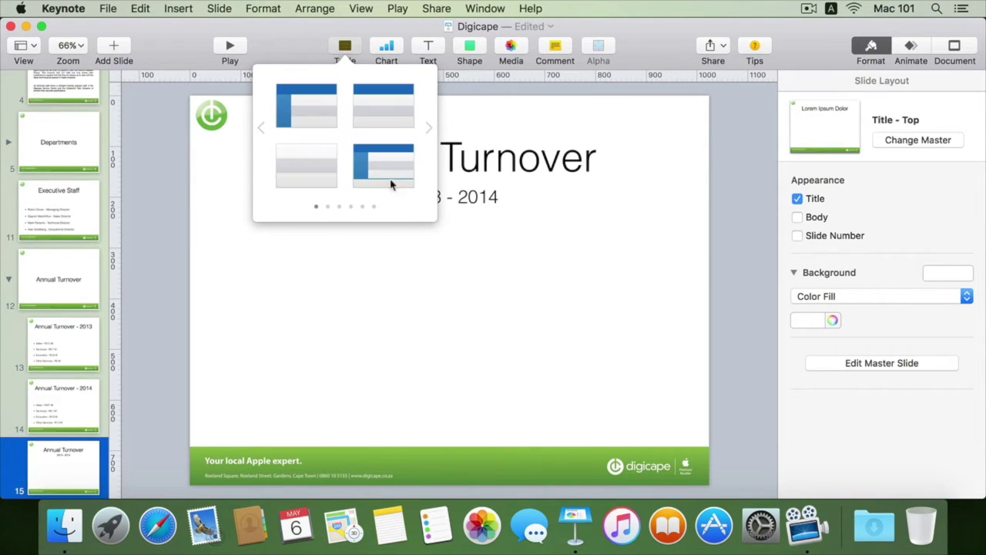
pyautogui.click(304, 112)
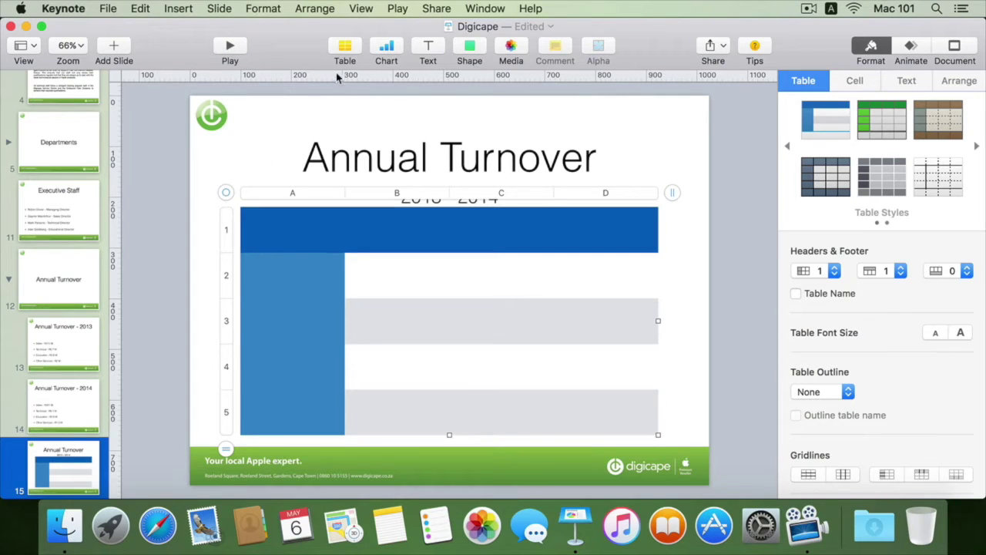
pyautogui.click(324, 106)
pyautogui.click(284, 245)
# Add a sixth row to the table and remove it again.
pyautogui.click(224, 449)
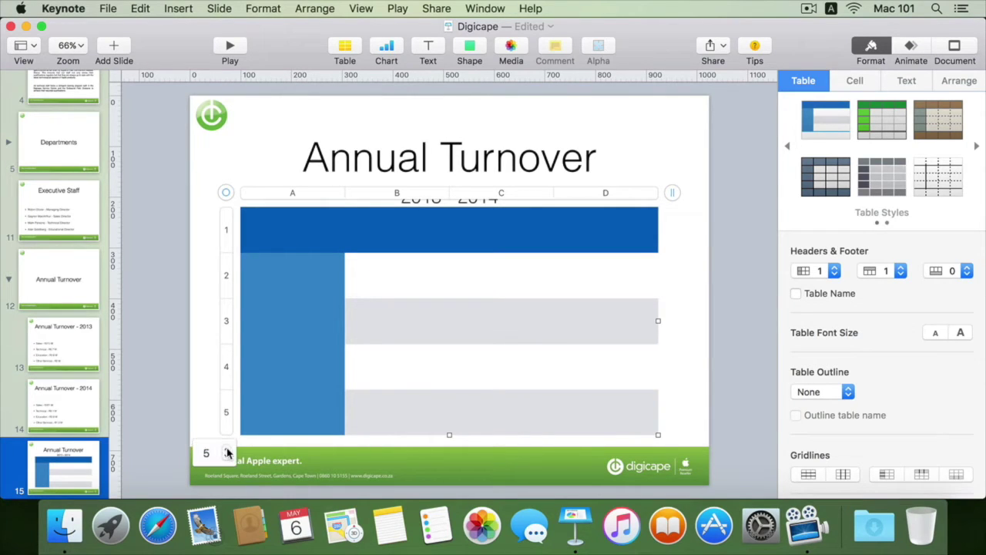
pyautogui.click(226, 451)
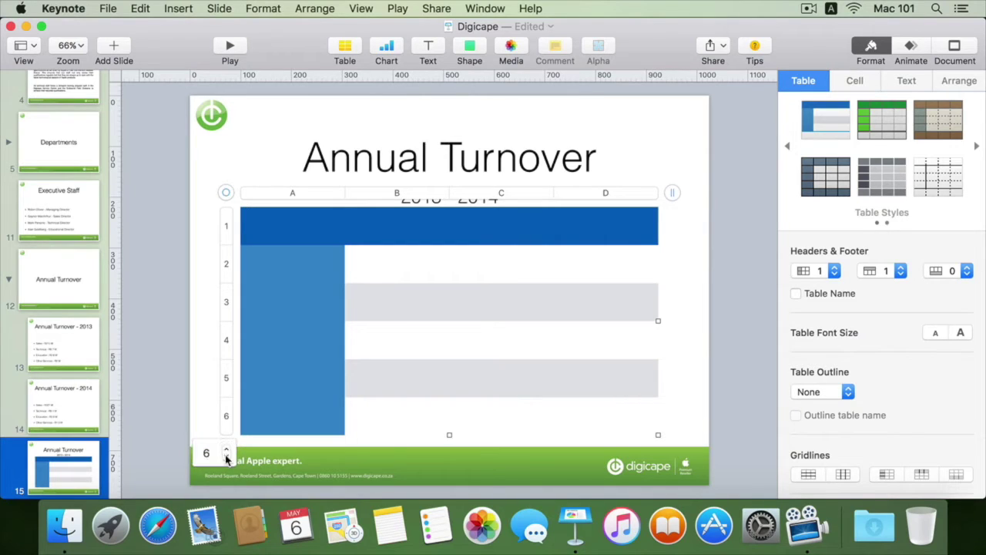
pyautogui.click(227, 458)
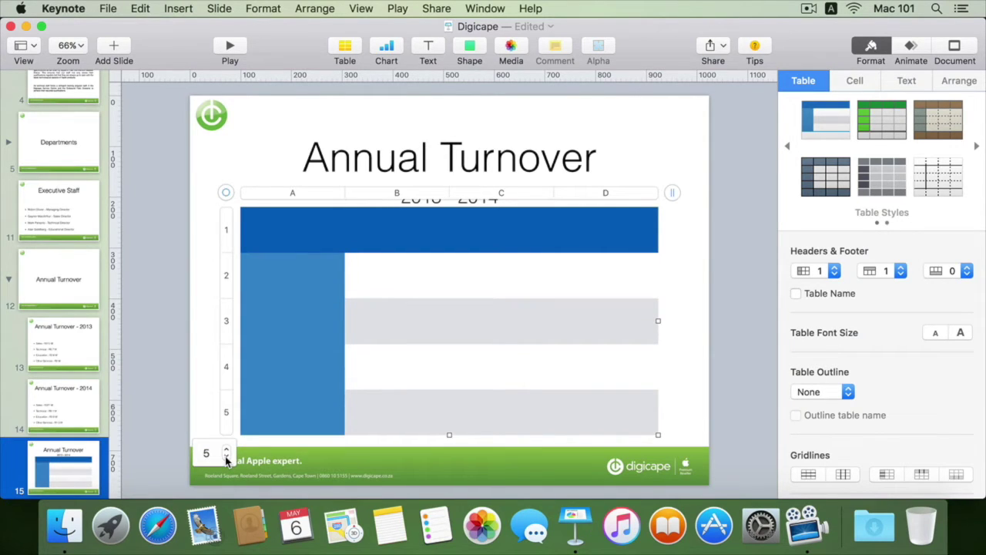
# Add a fifth column to the table and remove it again.
pyautogui.click(671, 193)
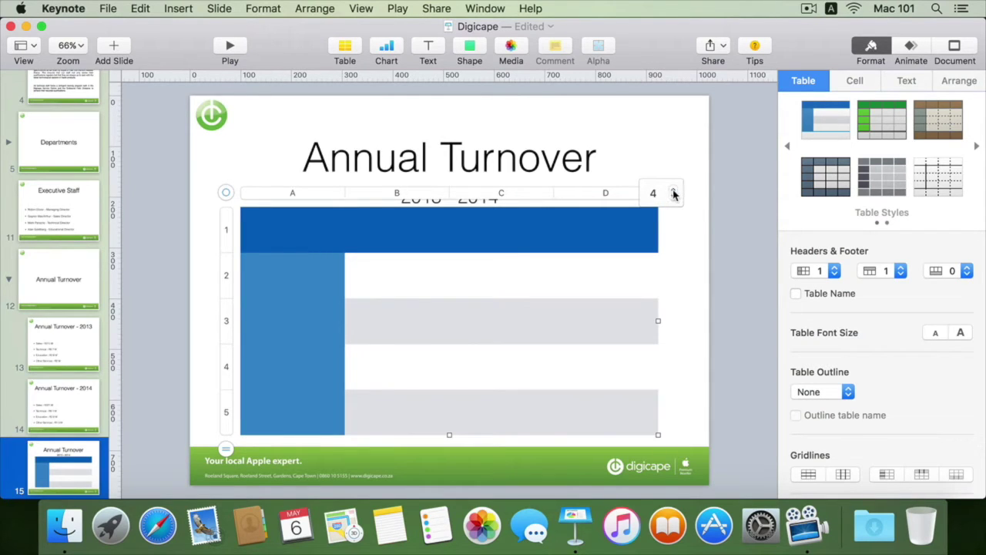
pyautogui.click(673, 190)
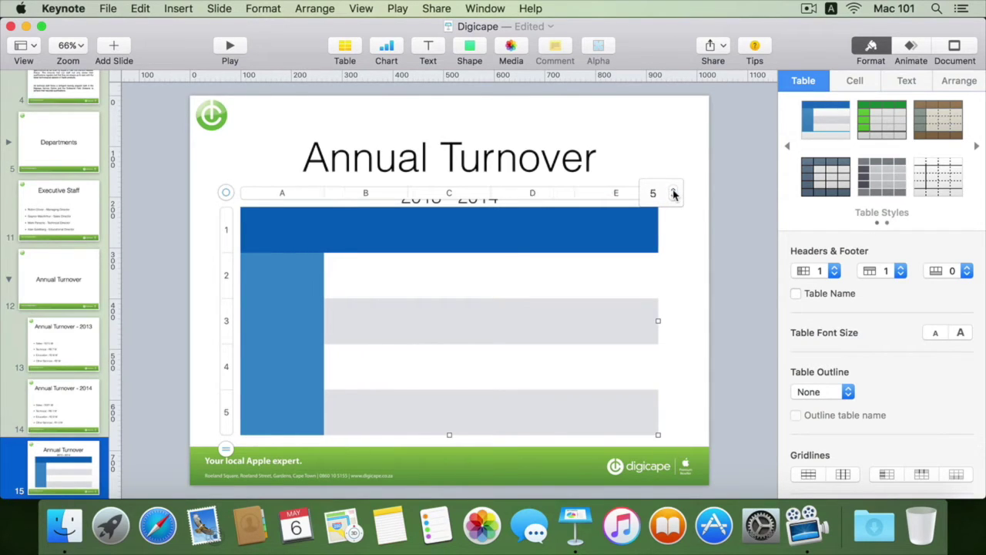
pyautogui.click(674, 198)
pyautogui.click(671, 246)
pyautogui.click(434, 247)
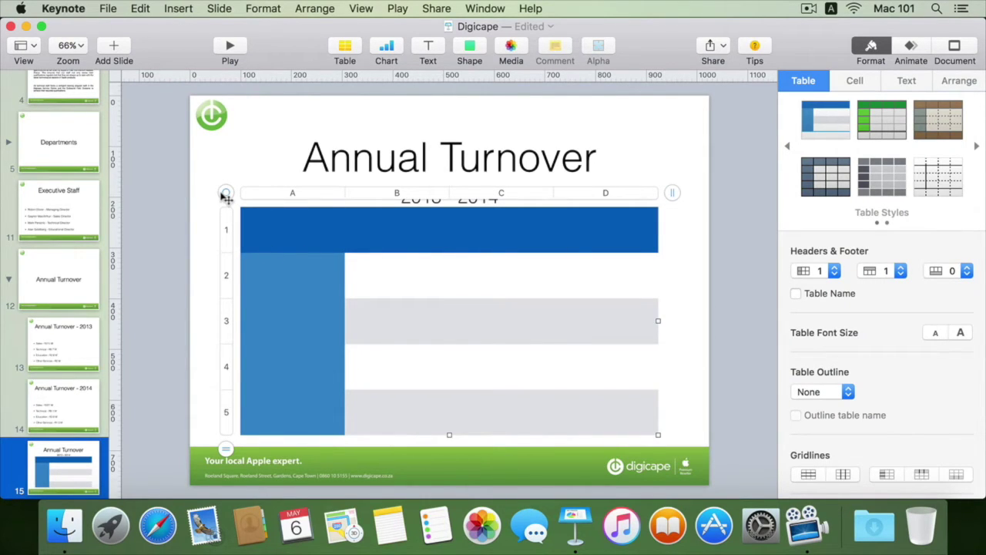
# Move the table slightly down and to the left below the "2013 - 2014" text, and widen it slightly.
pyautogui.moveTo(226, 198)
pyautogui.mouseDown()
pyautogui.moveTo(295, 210)
pyautogui.moveTo(282, 266)
pyautogui.moveTo(176, 225)
pyautogui.moveTo(202, 191)
pyautogui.moveTo(219, 205)
pyautogui.mouseUp()
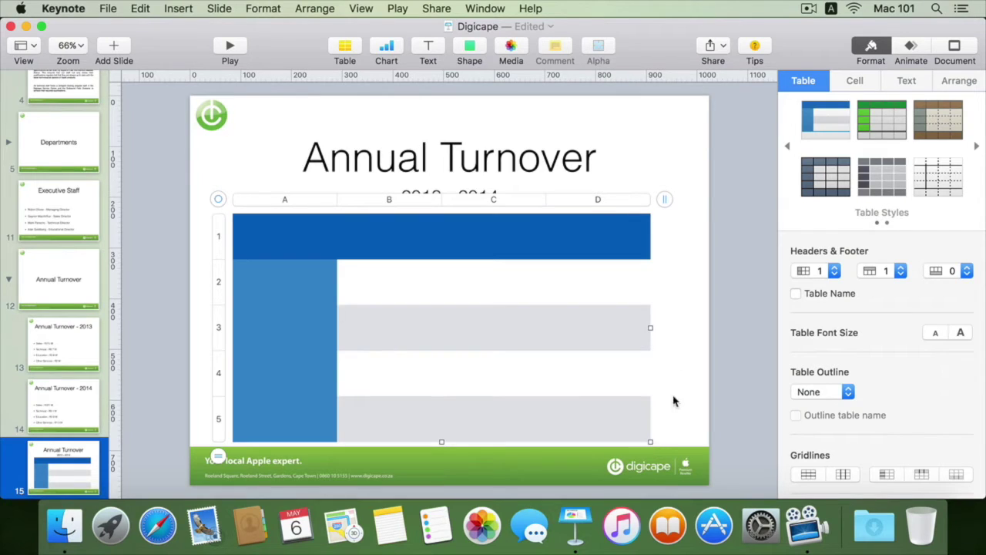
pyautogui.moveTo(649, 329)
pyautogui.mouseDown()
pyautogui.moveTo(671, 331)
pyautogui.moveTo(656, 334)
pyautogui.mouseUp()
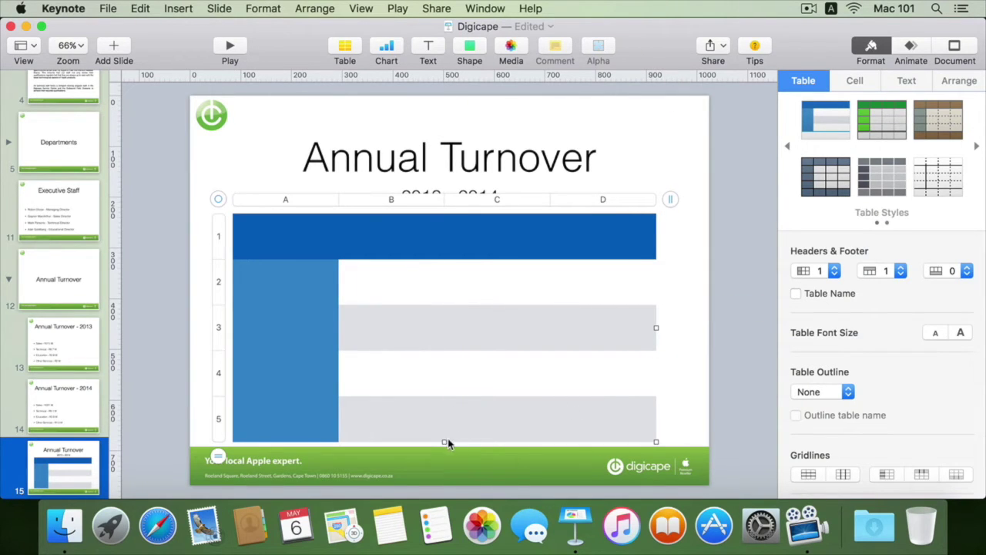
pyautogui.moveTo(444, 444)
pyautogui.mouseDown()
pyautogui.moveTo(442, 456)
pyautogui.moveTo(444, 442)
pyautogui.mouseUp()
pyautogui.moveTo(655, 444)
pyautogui.mouseDown()
pyautogui.moveTo(638, 443)
pyautogui.moveTo(612, 414)
pyautogui.moveTo(656, 441)
pyautogui.mouseUp()
# Check the data on the 2013 and 2014 turnover slides, and reduce the table on the new slide to three columns.
pyautogui.click(51, 347)
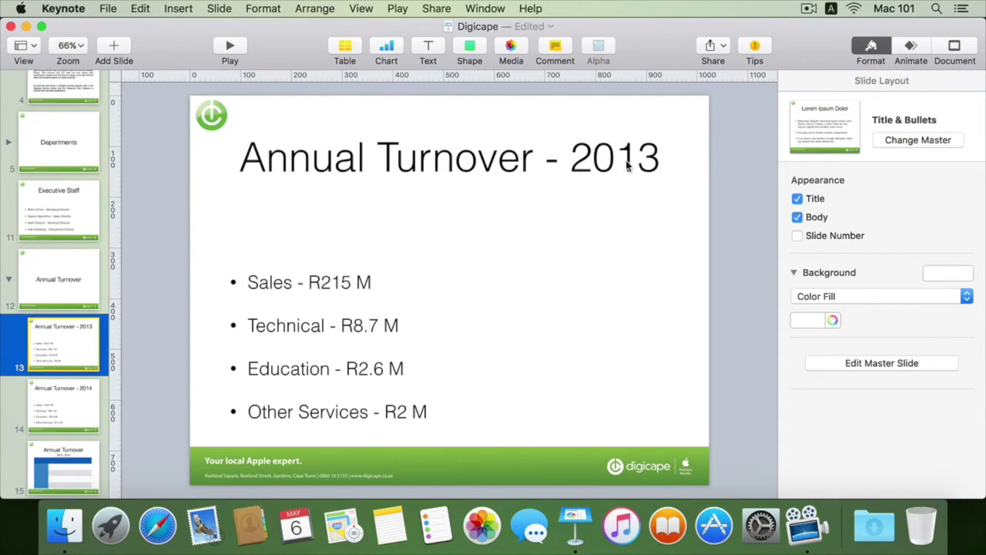
pyautogui.click(76, 412)
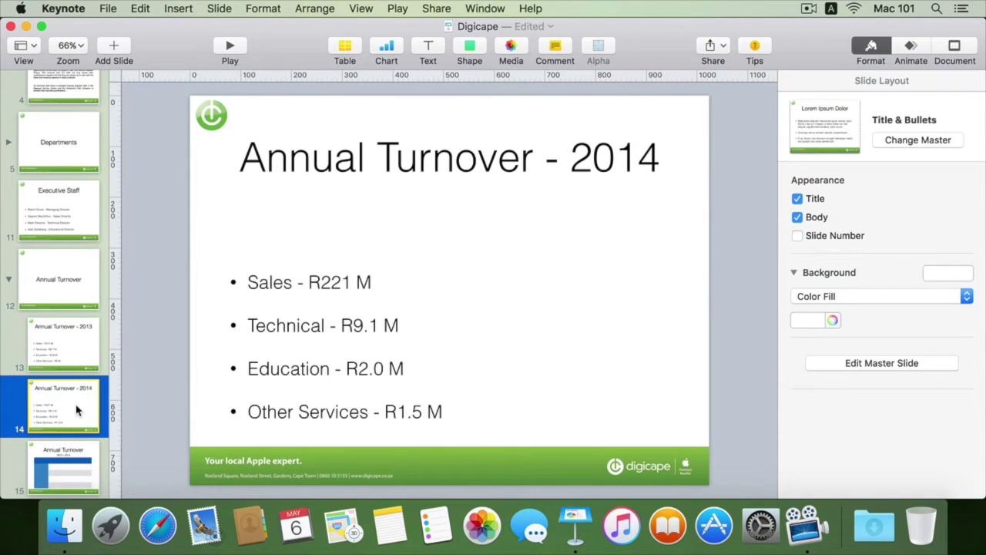
pyautogui.click(77, 349)
pyautogui.click(73, 485)
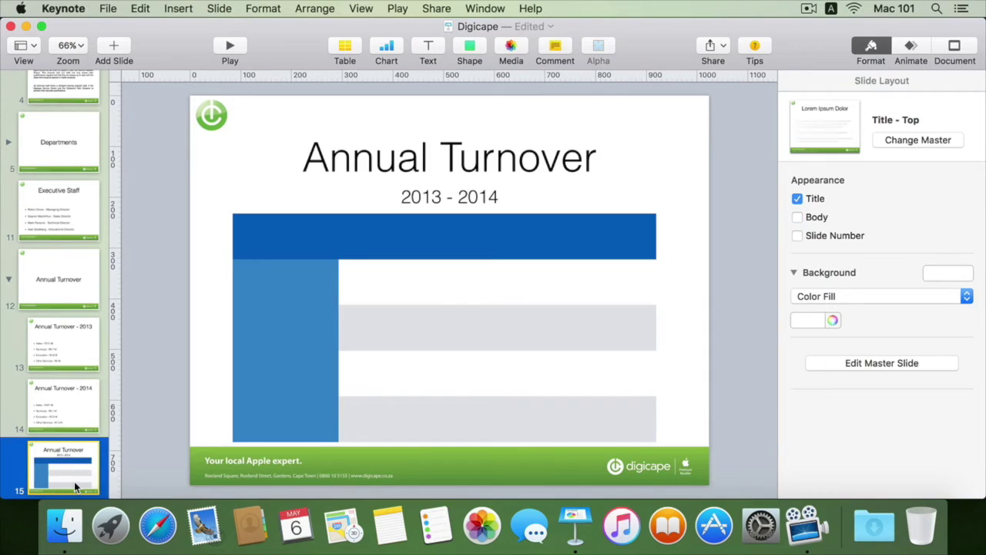
pyautogui.click(555, 232)
pyautogui.click(670, 200)
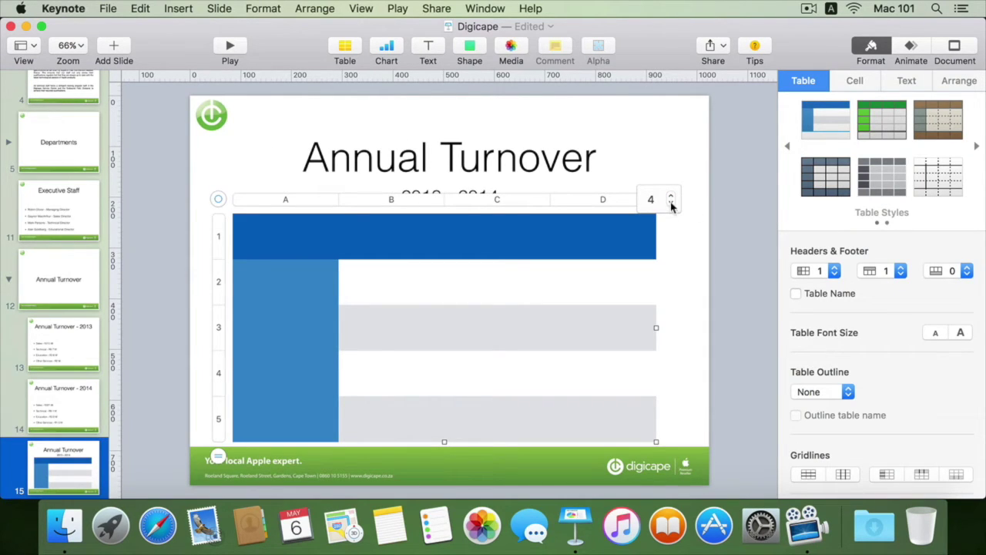
pyautogui.click(670, 204)
# Fill the table's header row with "Departments", "2013" and "2014".
pyautogui.click(309, 236)
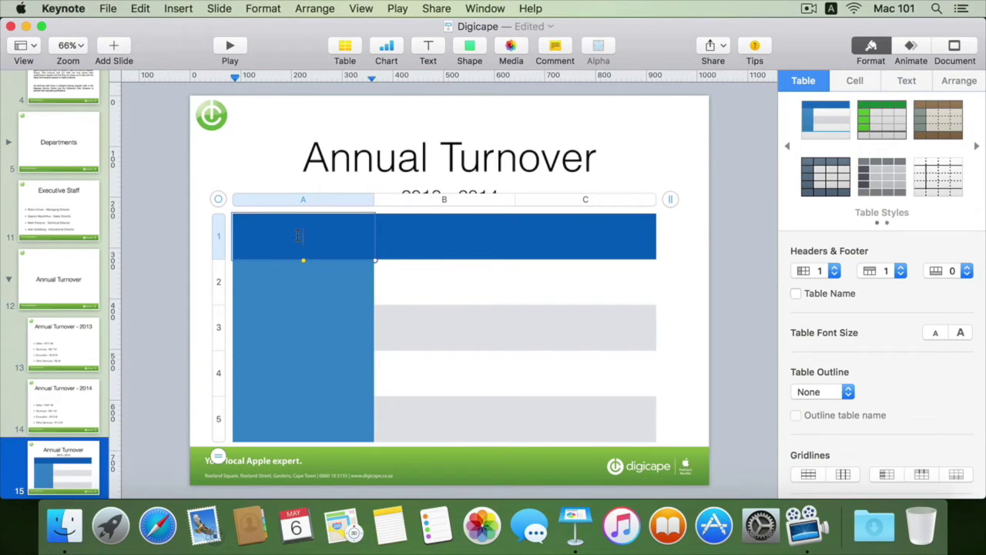
pyautogui.write('De')
pyautogui.click(460, 306)
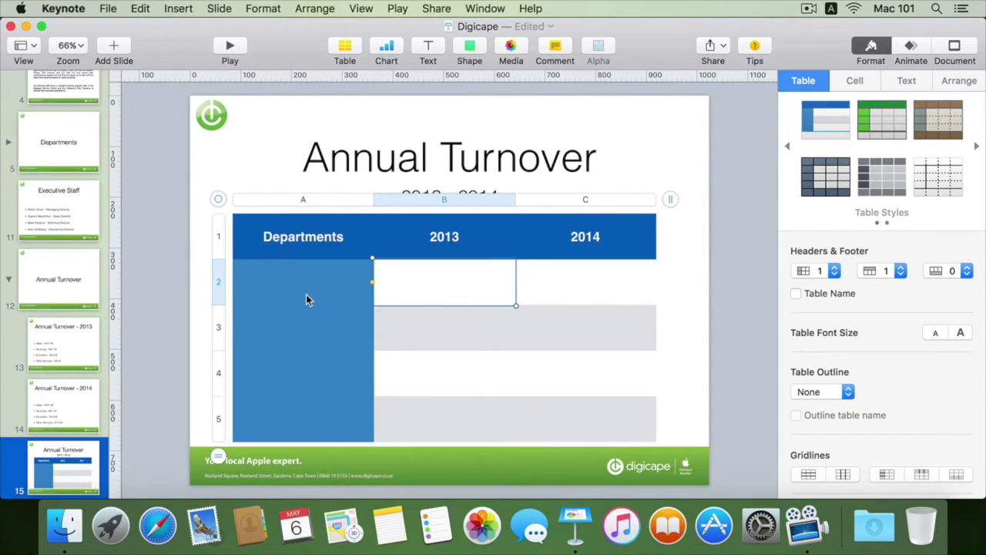
# Check the departments on the 2013 and 2014 turnover slides, and fill the table's first column with Sales, Technical, Education and Other Services.
pyautogui.click(55, 343)
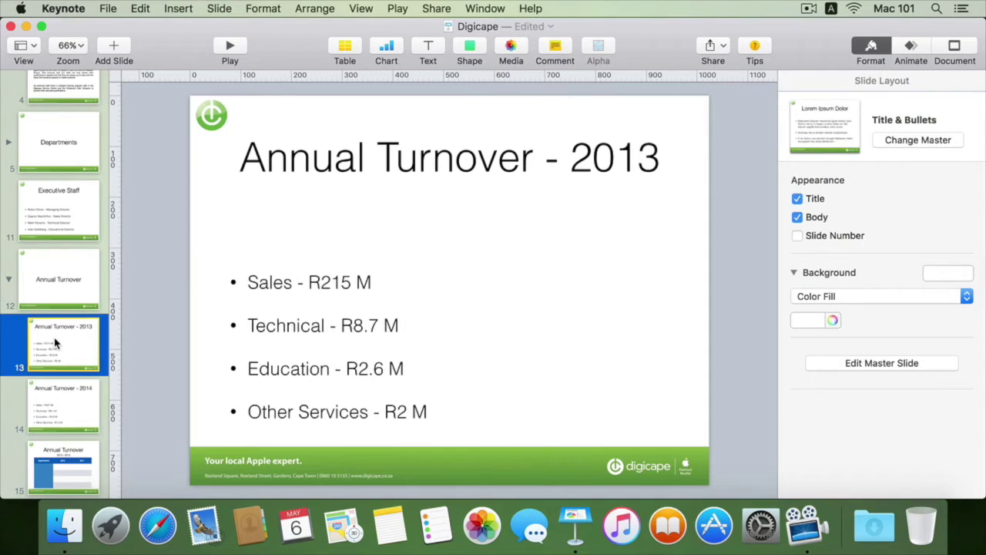
pyautogui.click(65, 389)
pyautogui.click(73, 332)
pyautogui.click(87, 469)
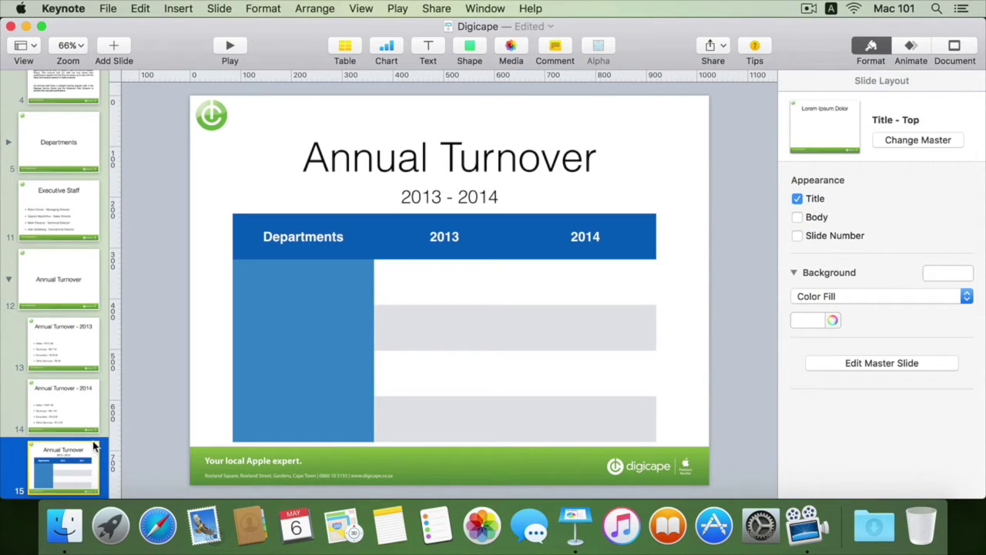
pyautogui.click(387, 236)
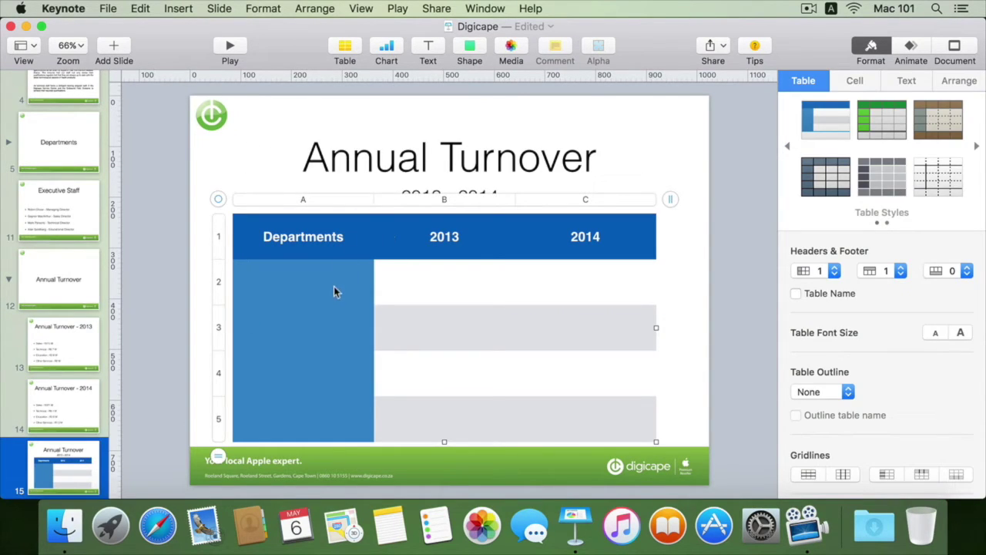
pyautogui.click(272, 284)
pyautogui.write('Sales')
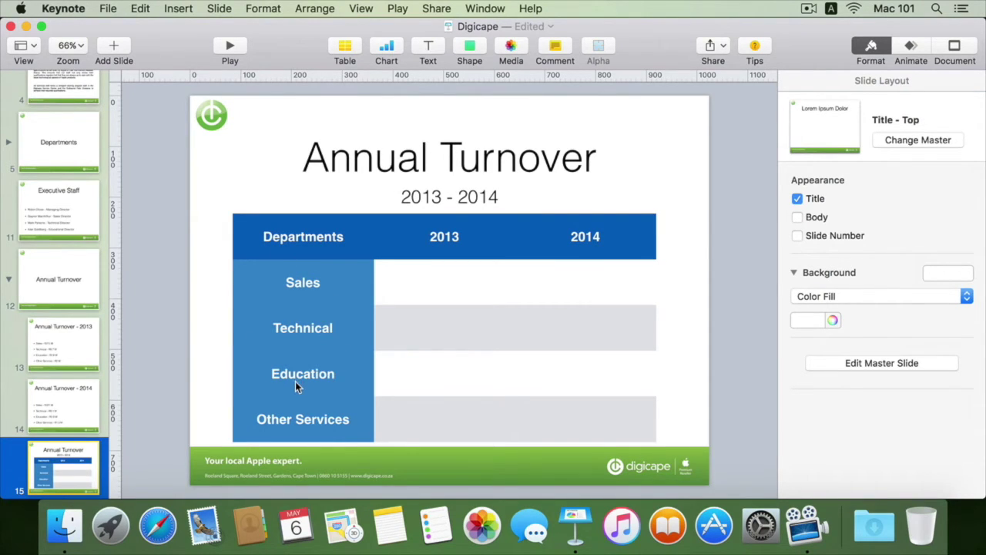
# Enter the departments' turnover as full numbers: 215, 8.7, 2.6 and 2 million for 2013; 221, 9.1, 2 and 1.5 million for 2014.
pyautogui.click(72, 360)
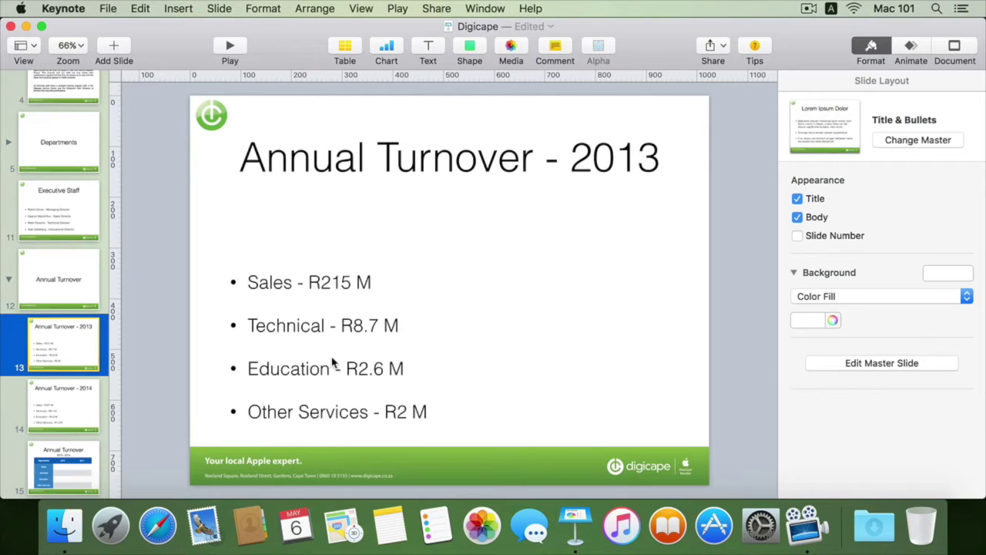
pyautogui.click(55, 462)
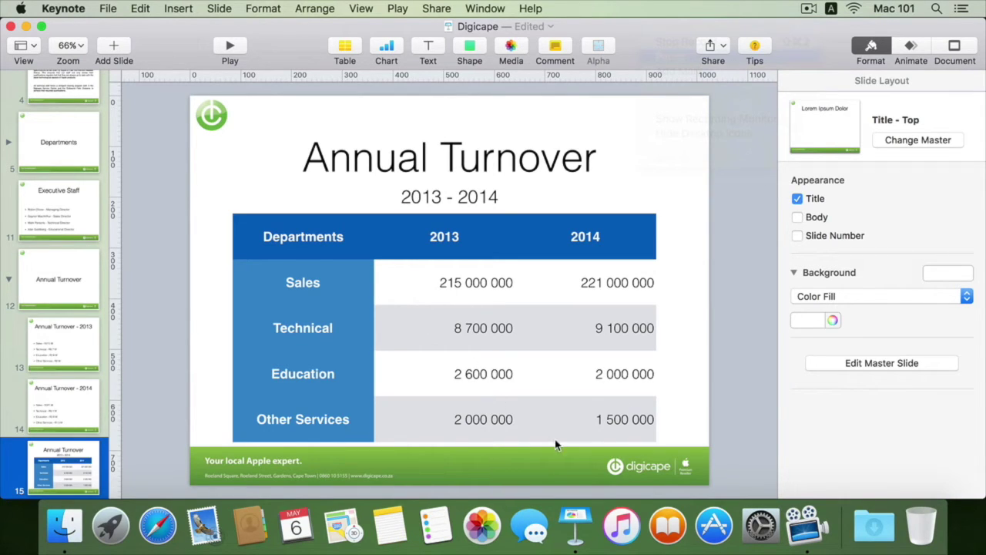
# Move the table slightly to the left and select all the 2013 and 2014 turnover figures in it.
pyautogui.click(409, 284)
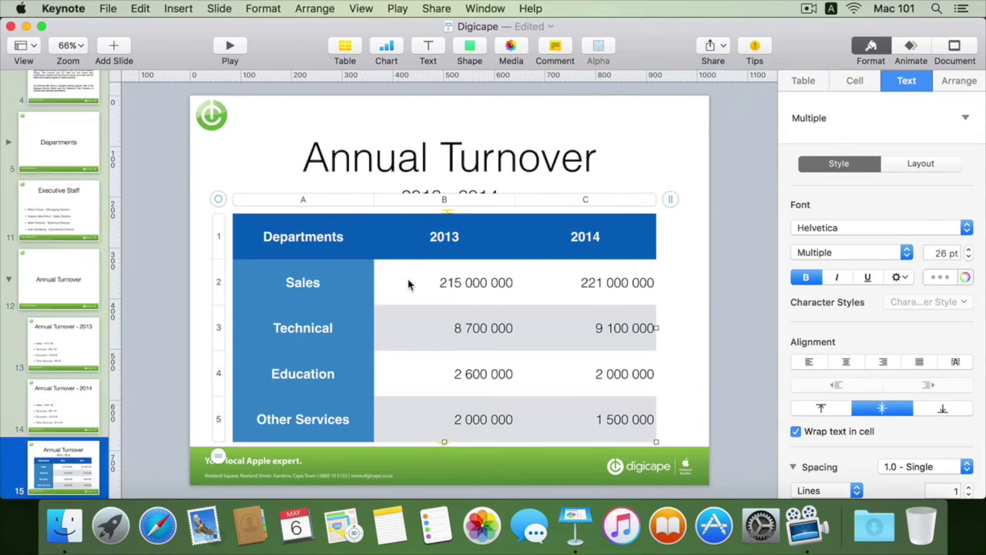
pyautogui.moveTo(408, 285); pyautogui.dragTo(399, 284)
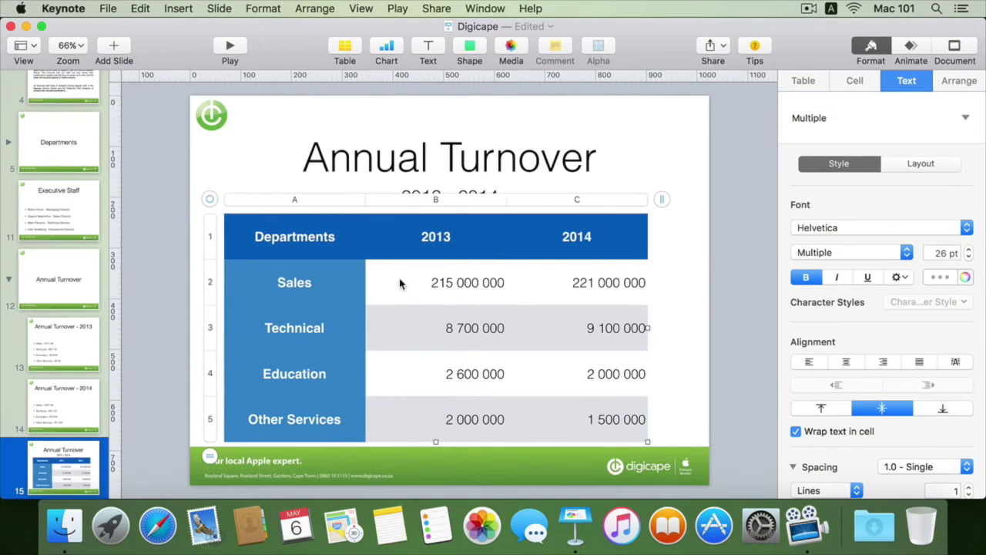
pyautogui.click(399, 284)
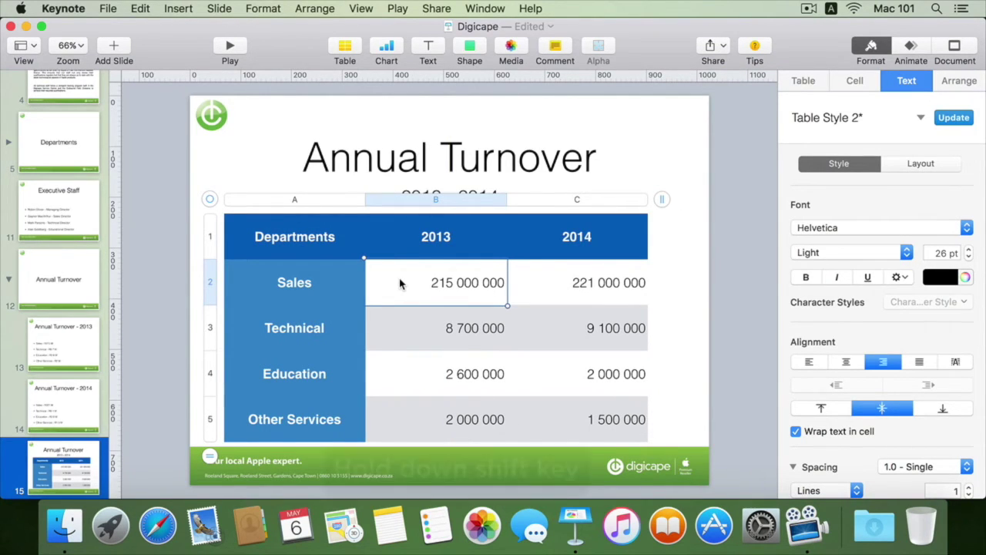
pyautogui.keyDown('shift'); pyautogui.click(617, 424); pyautogui.keyUp('shift')
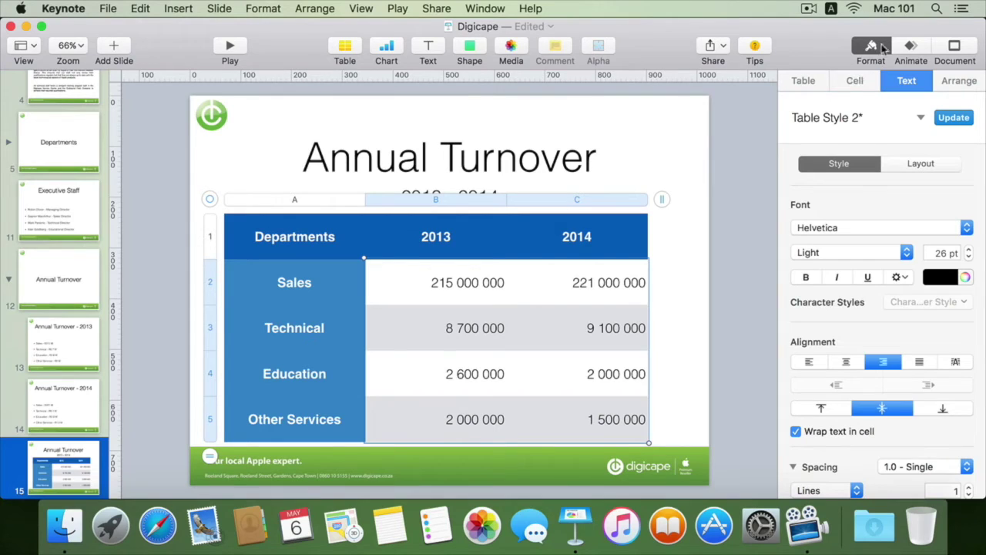
# Format the selected turnover figures as Currency in South African Rand (R), and try the Accounting Style option.
pyautogui.click(855, 82)
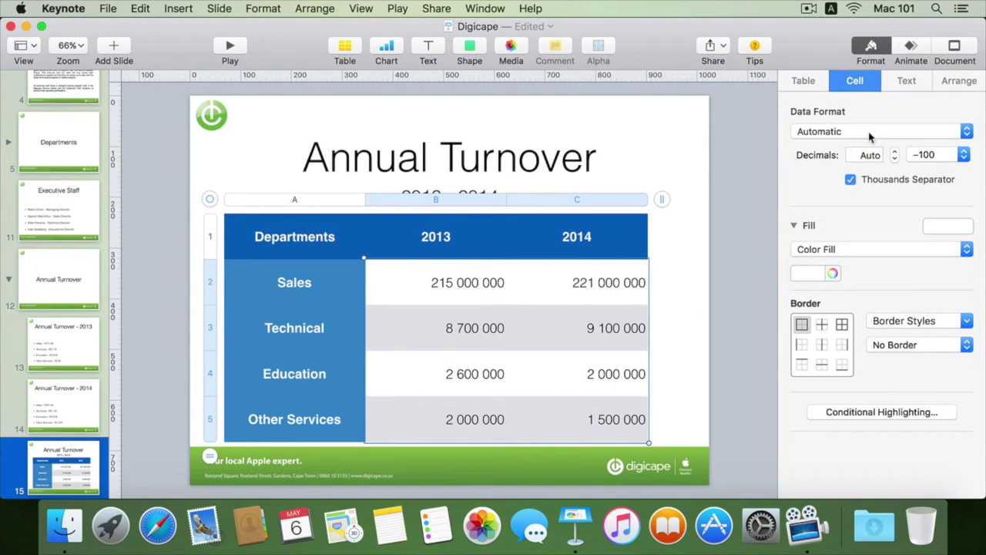
pyautogui.click(963, 133)
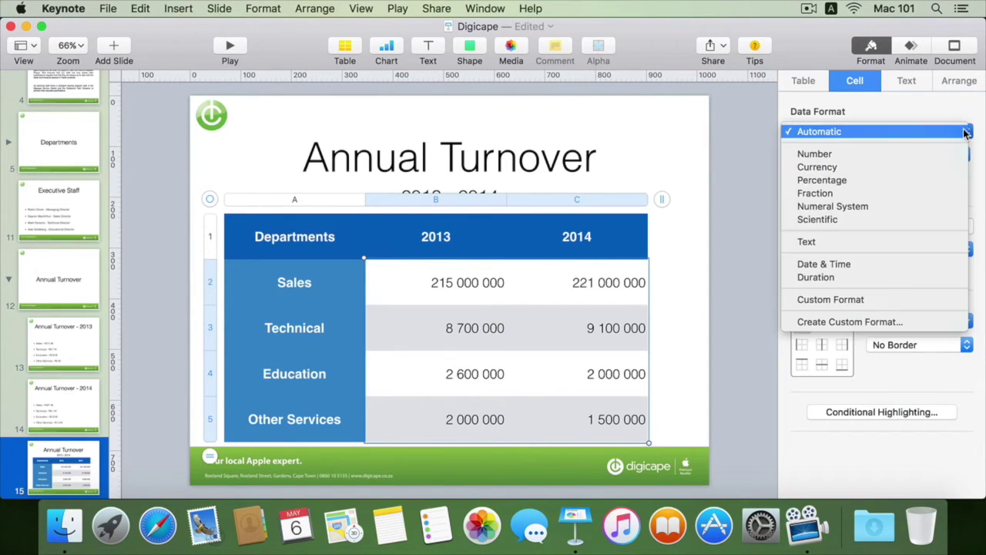
pyautogui.click(807, 170)
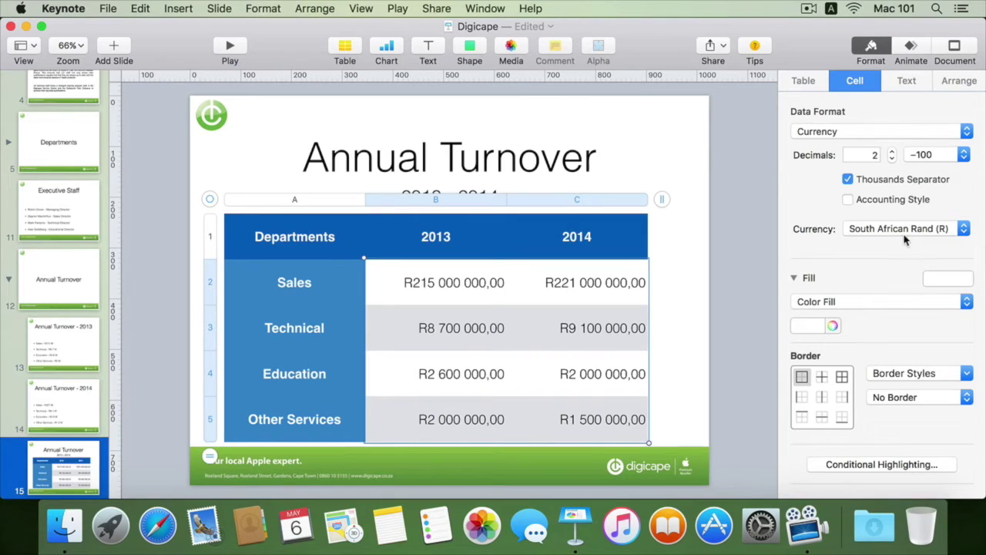
pyautogui.click(848, 199)
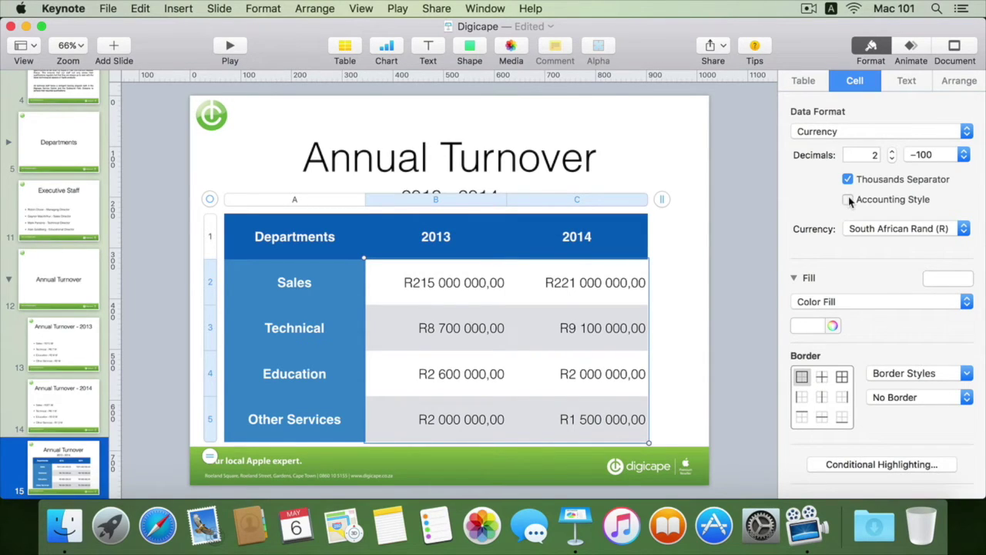
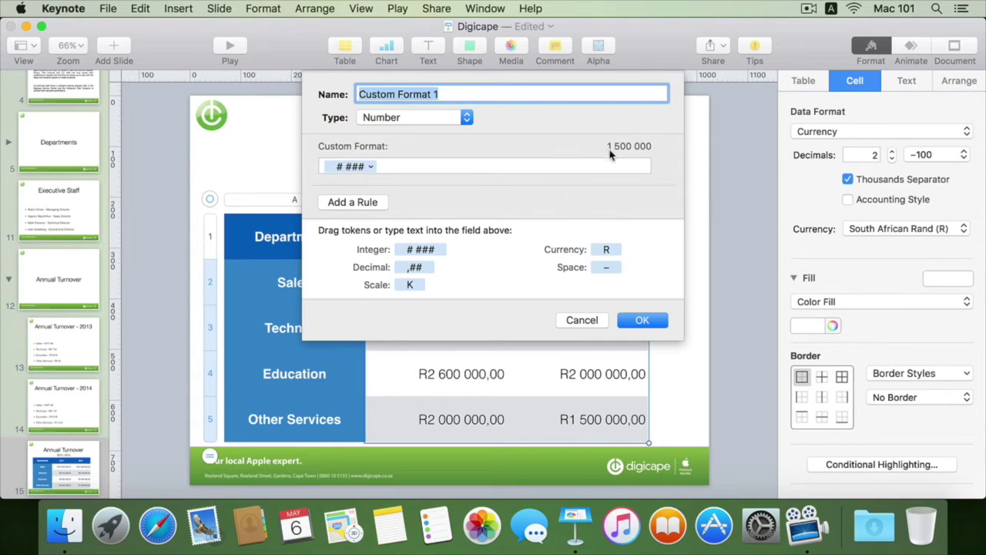
# Create a custom number format with the R currency token before the integer and the Millions (M) scale after it for the turnover figures.
pyautogui.moveTo(606, 249); pyautogui.dragTo(322, 168)
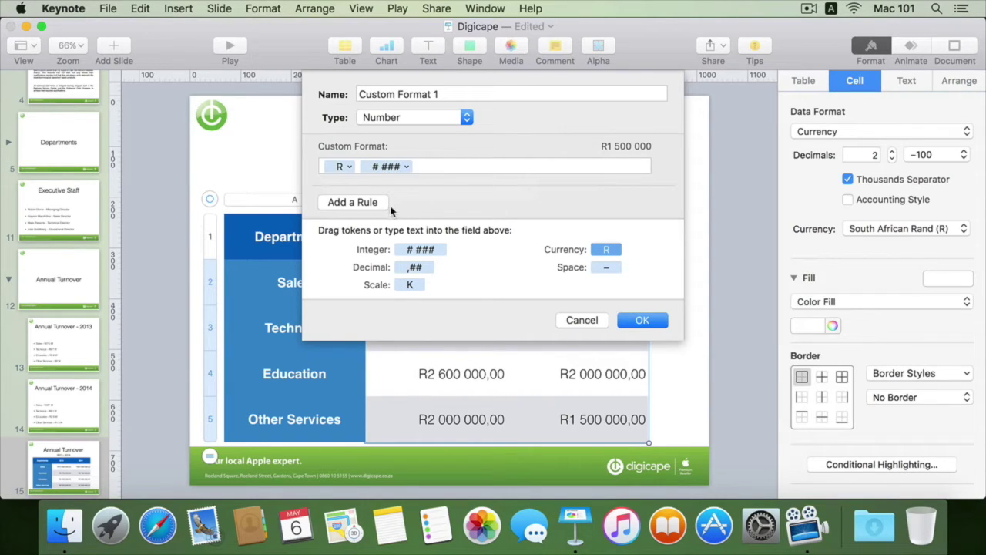
pyautogui.click(348, 167)
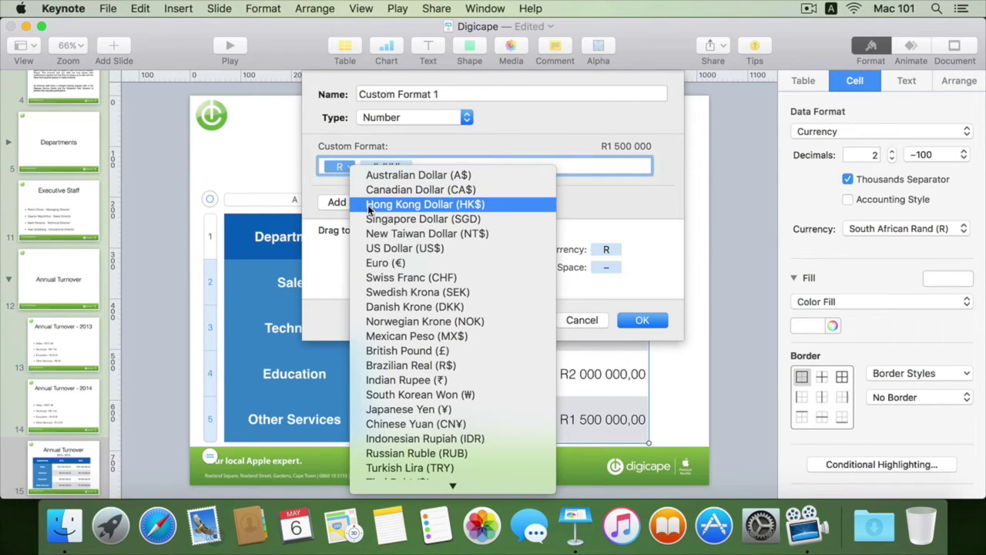
pyautogui.click(401, 308)
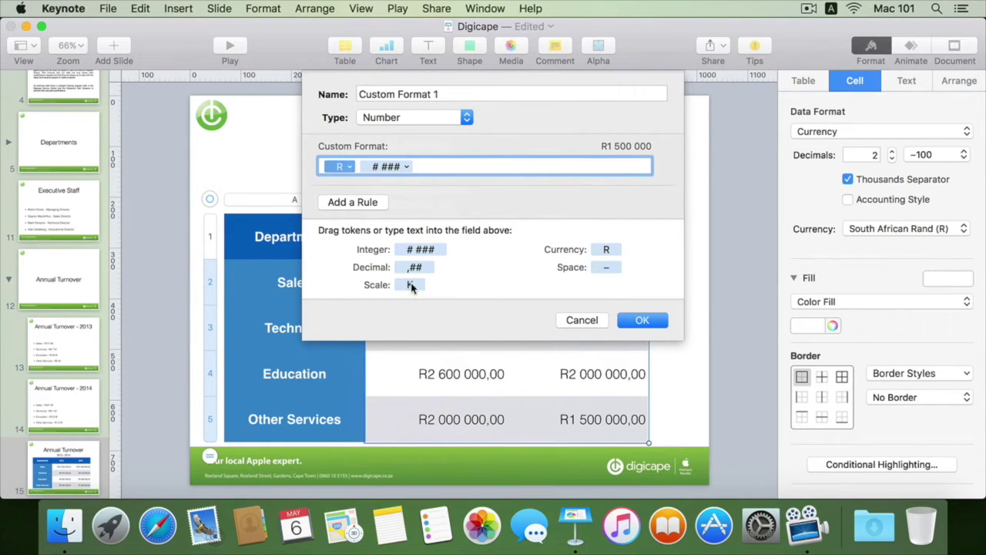
pyautogui.moveTo(409, 287); pyautogui.dragTo(441, 169)
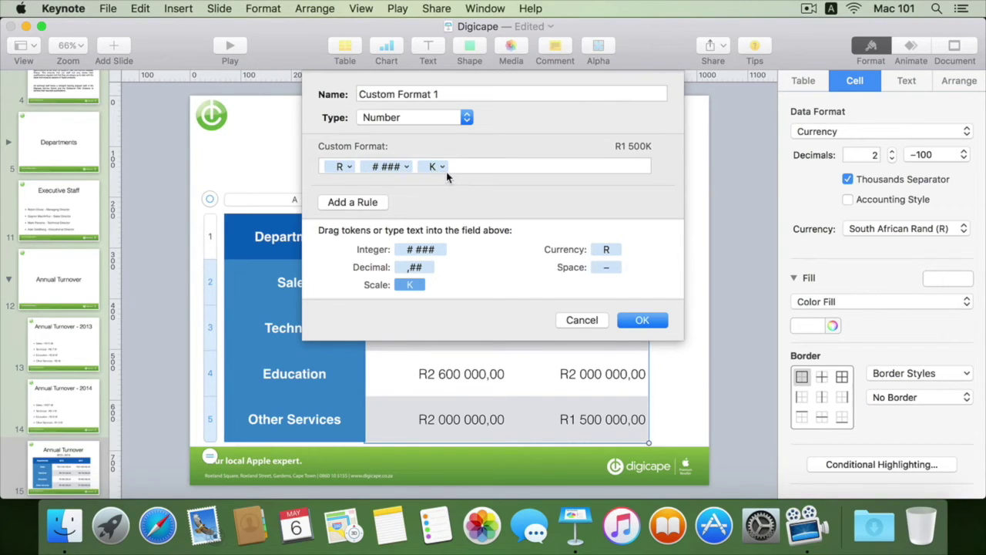
pyautogui.click(443, 167)
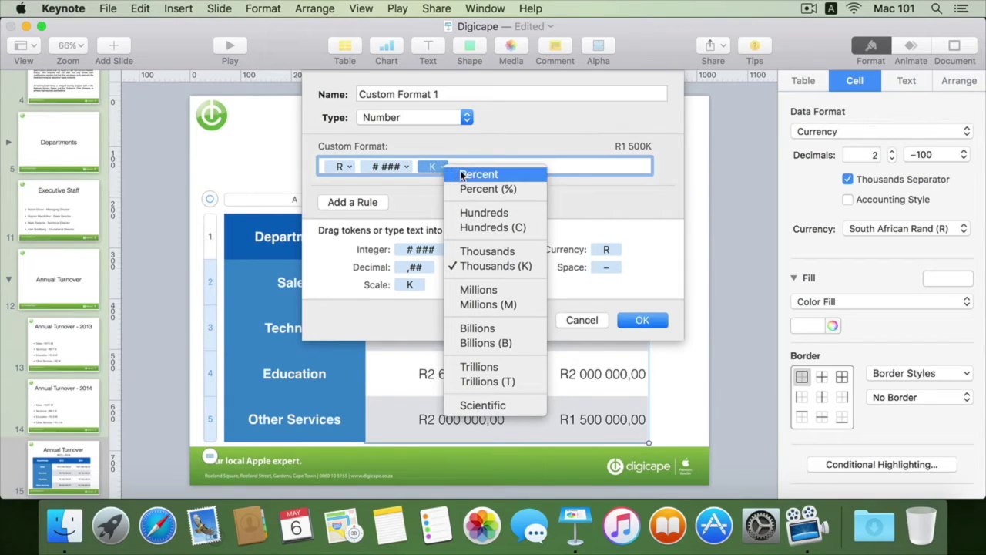
pyautogui.click(483, 303)
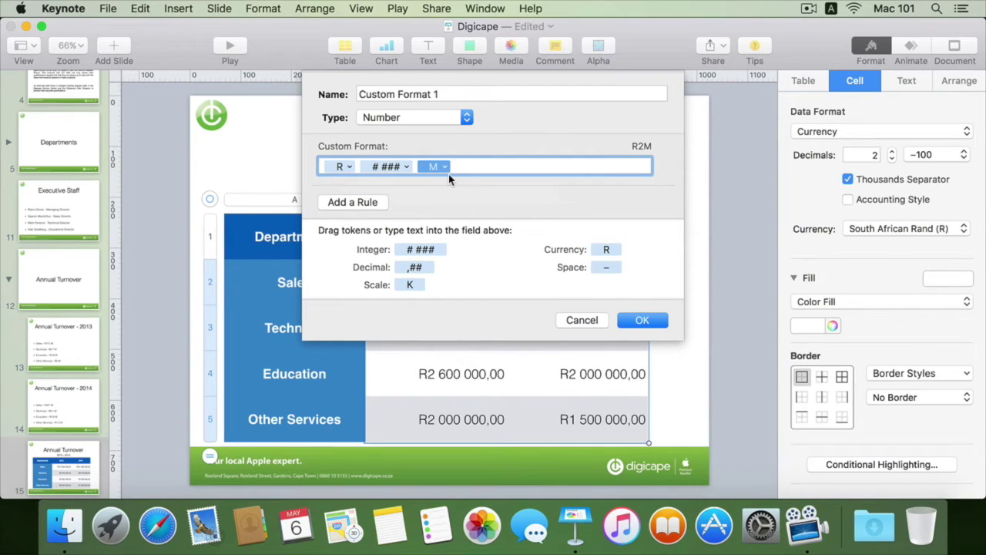
pyautogui.click(643, 320)
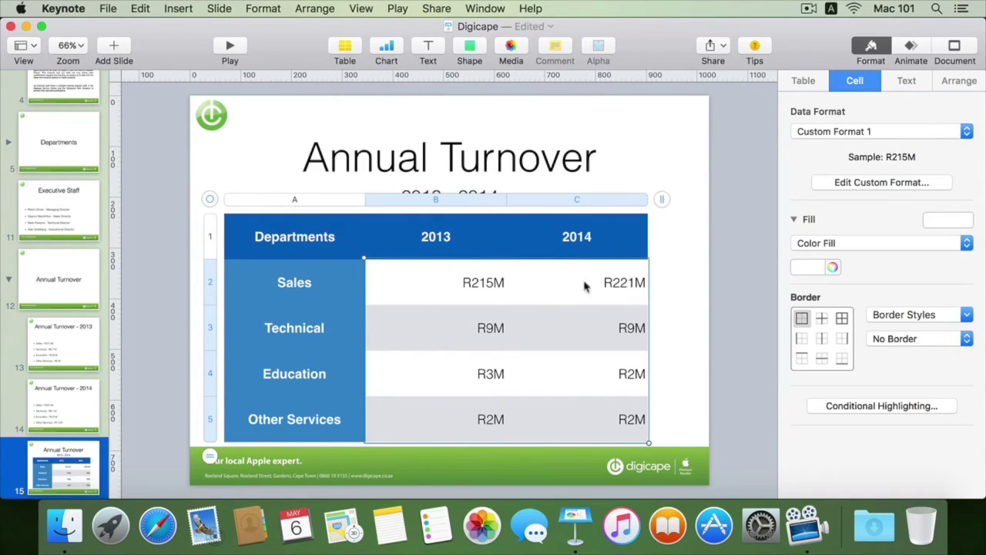